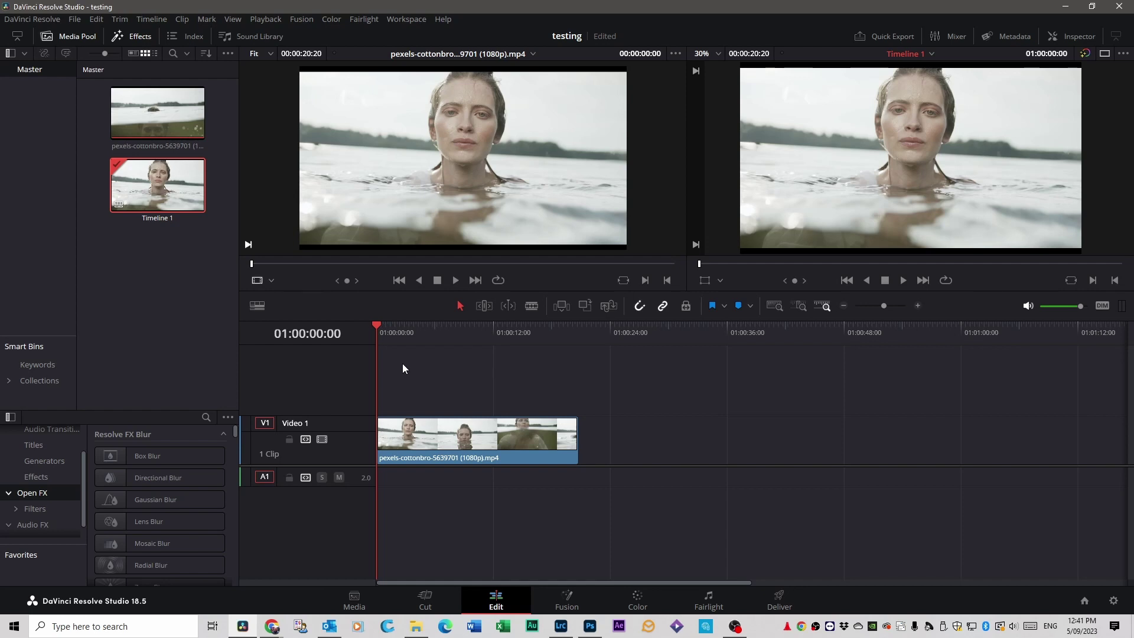
Play the timeline briefly, then stop and return to the start.
{"action": "key", "text": "space"}
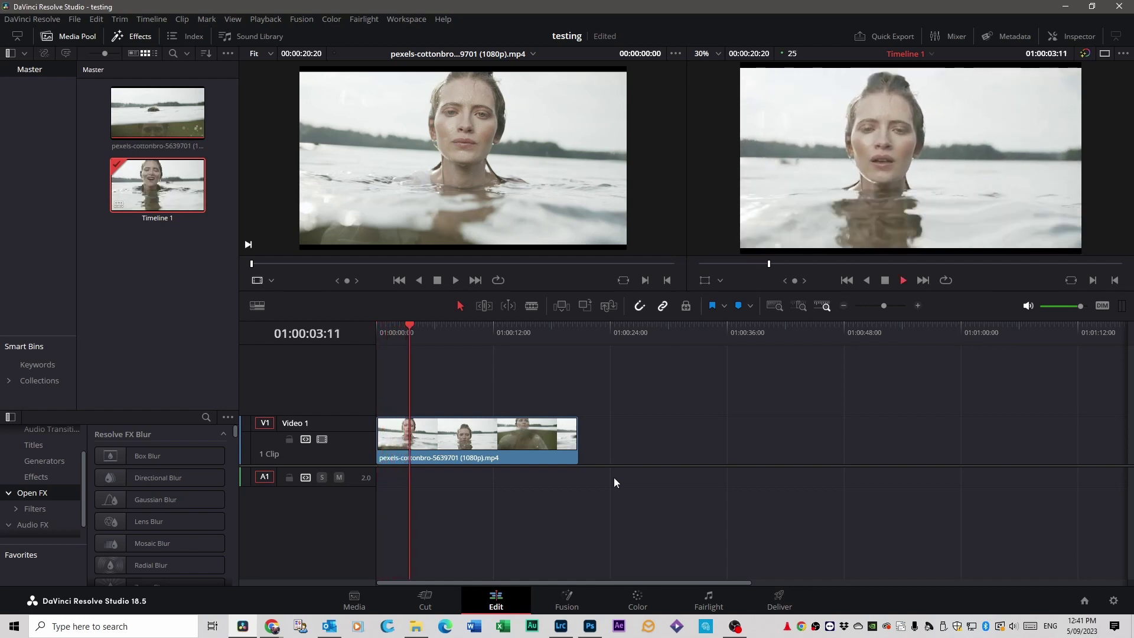
{"action": "key", "text": "space"}
{"action": "key", "text": "Home"}
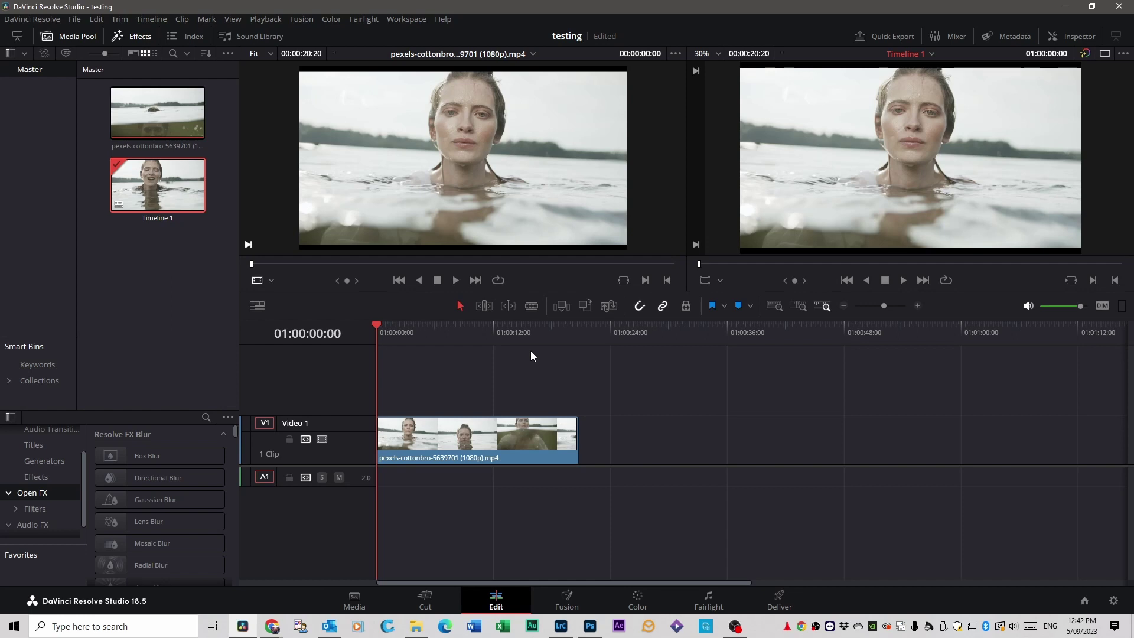
In Project Settings, choose DaVinci YRGB Color Managed with SDR processing and SDR Rec.709 output.
{"action": "left_click", "coordinate": [75, 19]}
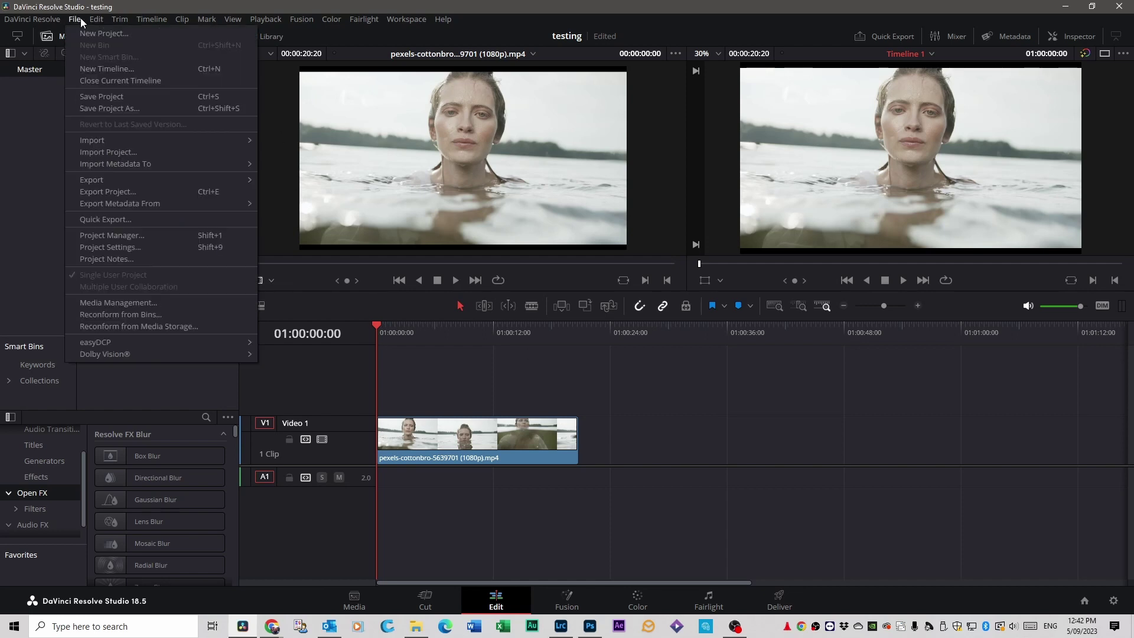
{"action": "left_click", "coordinate": [104, 246]}
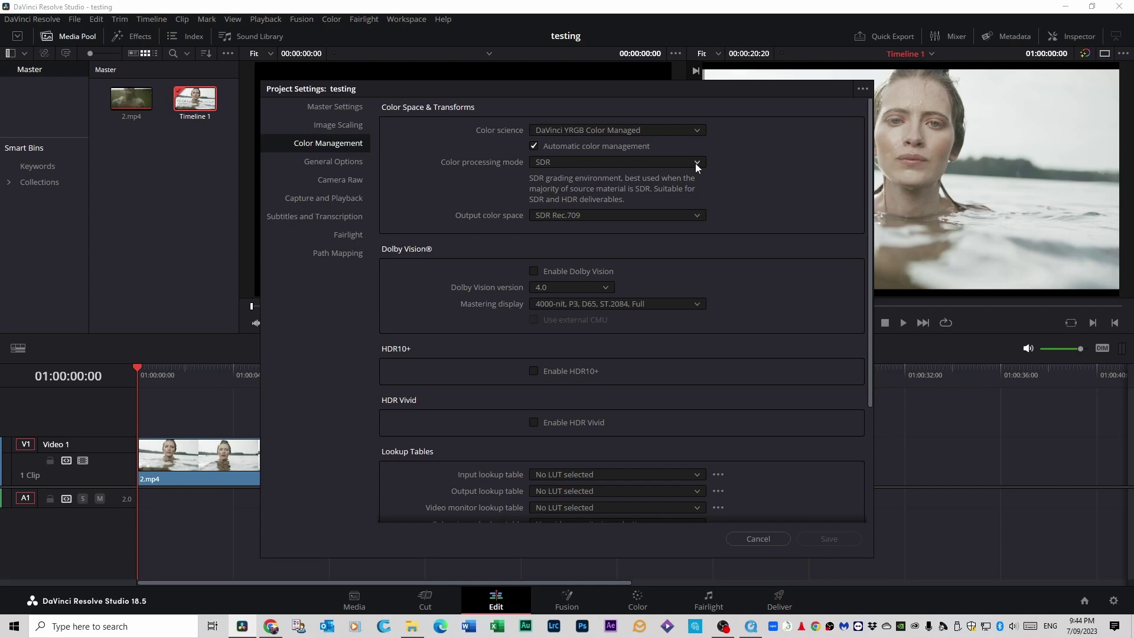
{"action": "left_click", "coordinate": [697, 130]}
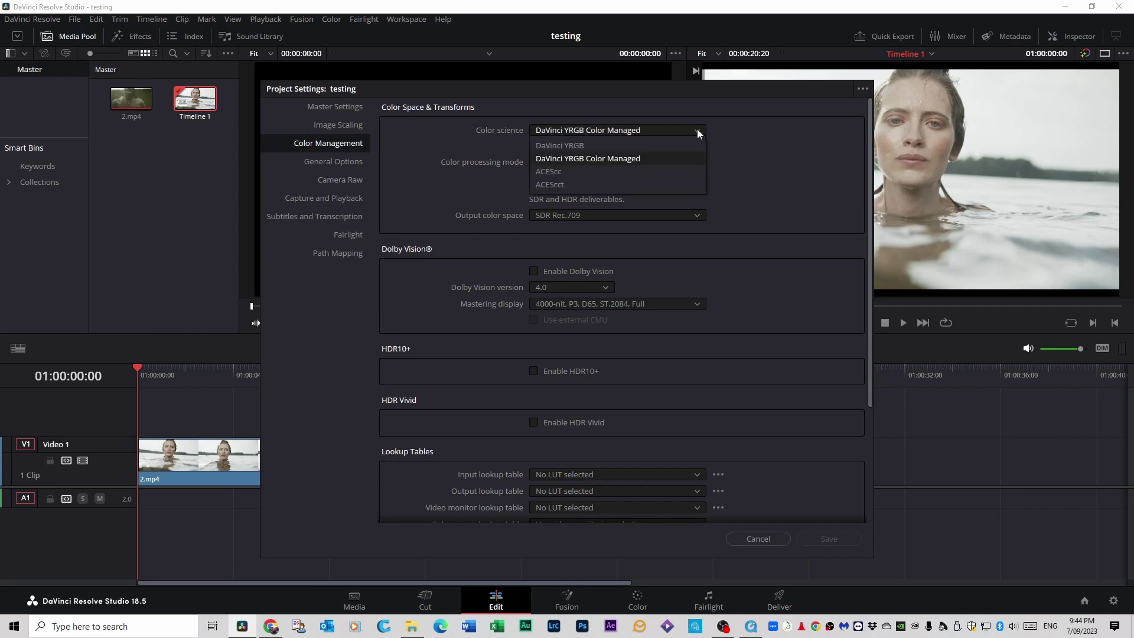
{"action": "left_click", "coordinate": [631, 160]}
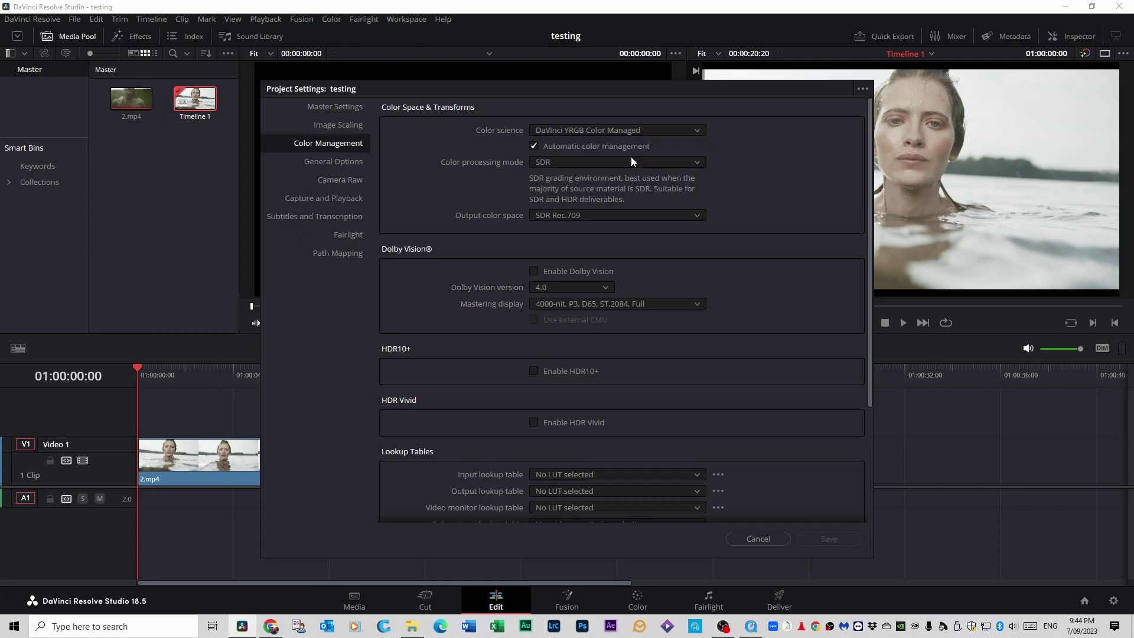
{"action": "left_click", "coordinate": [696, 163]}
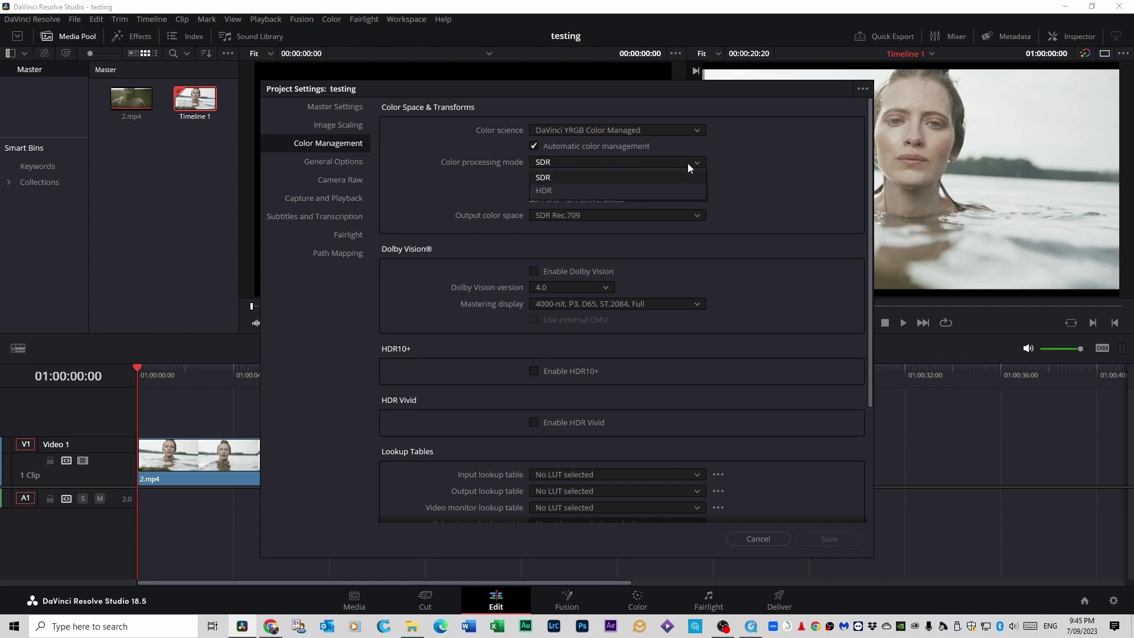
{"action": "left_click", "coordinate": [555, 177]}
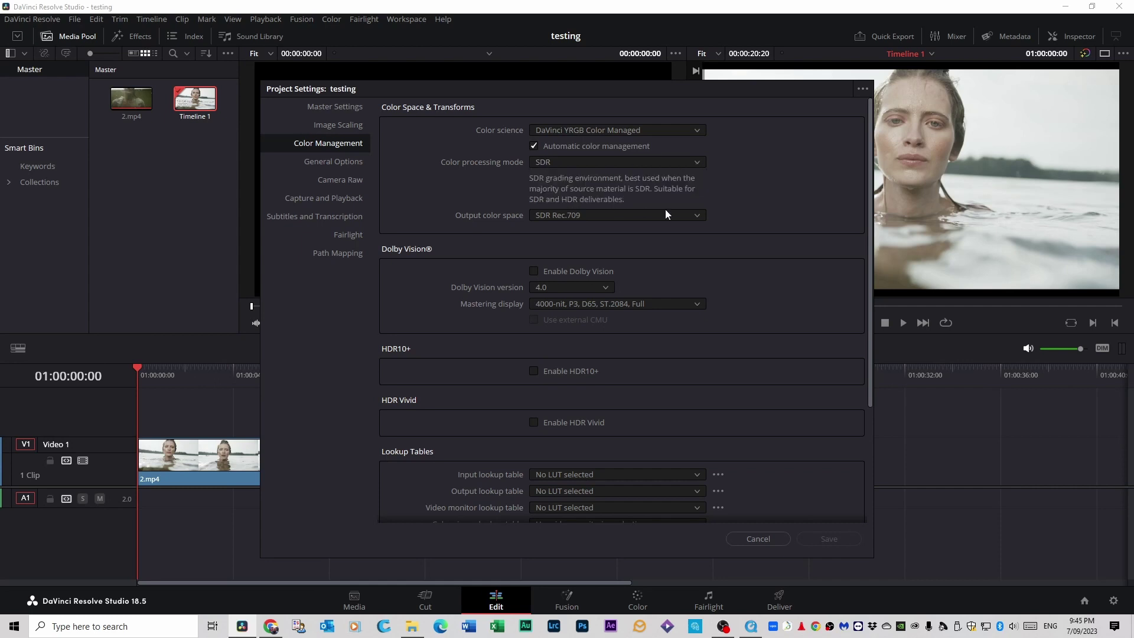
{"action": "left_click", "coordinate": [696, 216]}
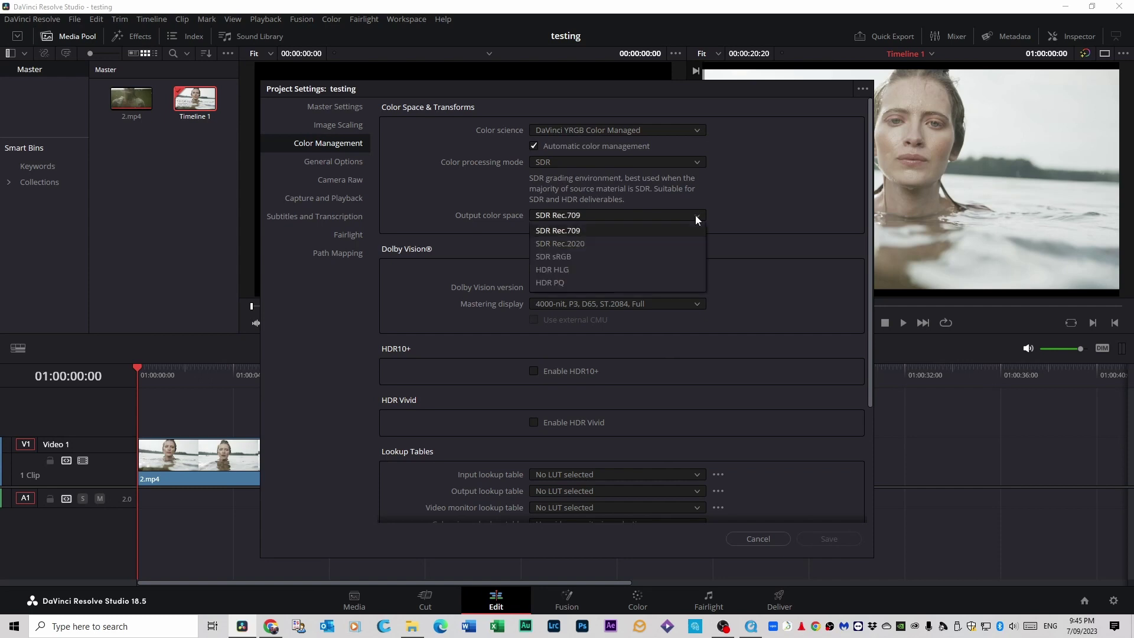
{"action": "left_click", "coordinate": [572, 232]}
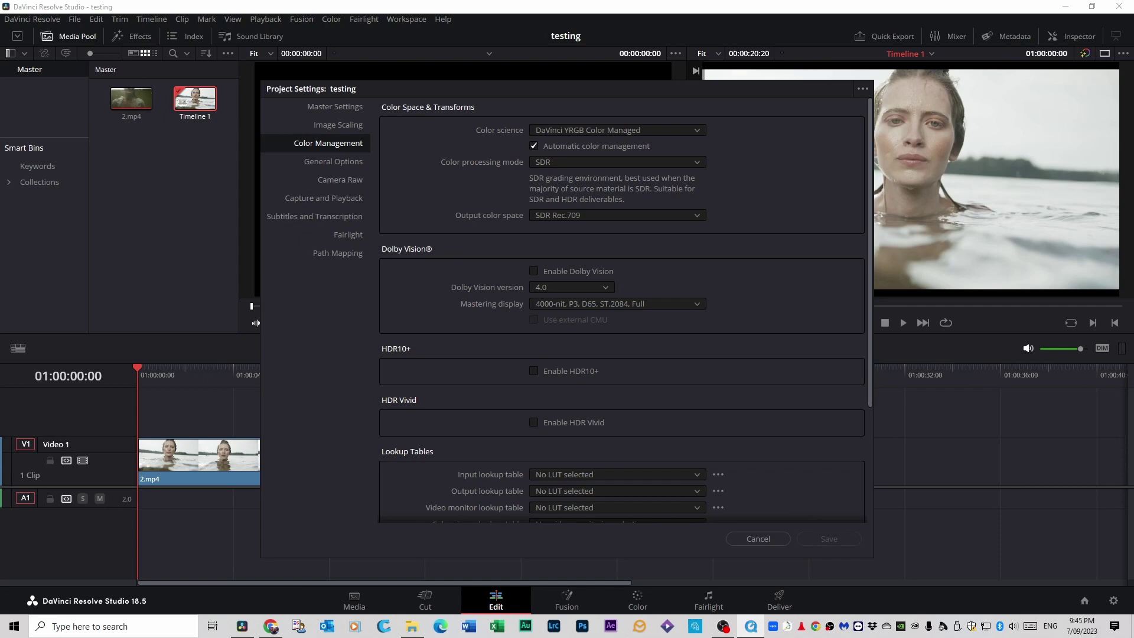
{"action": "left_click", "coordinate": [785, 490]}
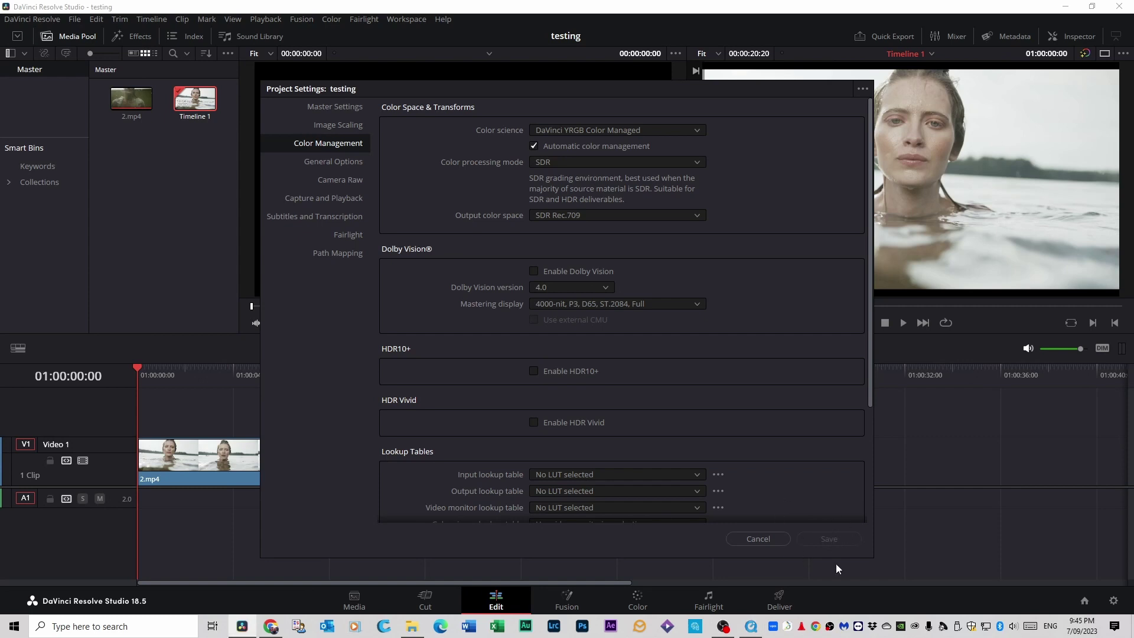
Close Project Settings, go to the Color page, and toggle between Color Wheels and Camera Raw palettes.
{"action": "key", "text": "Escape"}
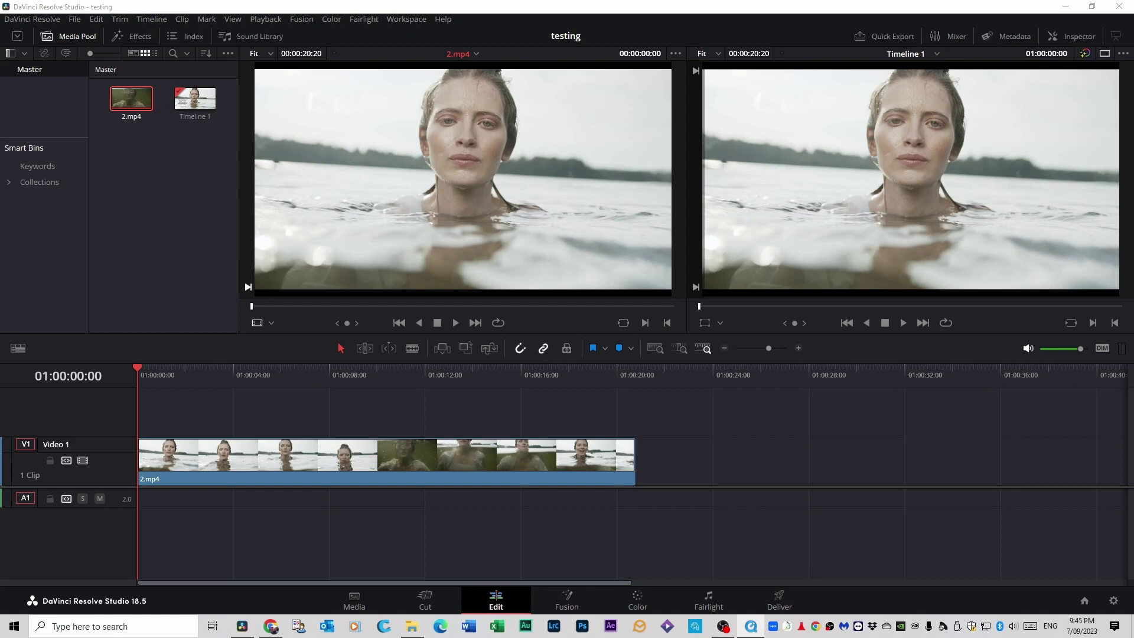
{"action": "key", "text": "shift+6"}
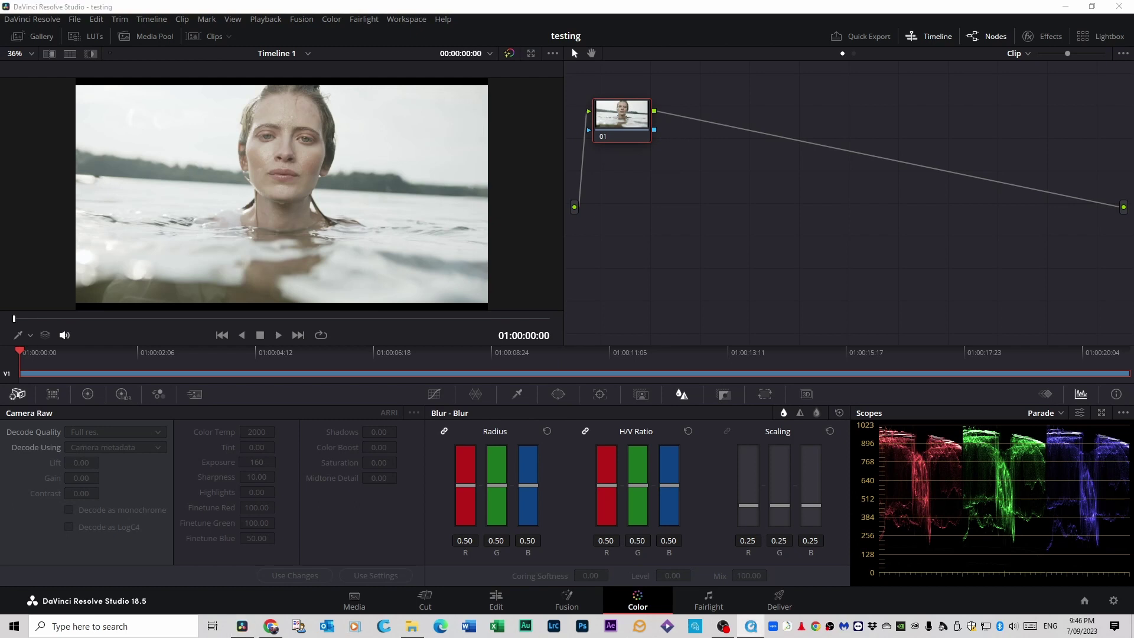
{"action": "left_click", "coordinate": [87, 394]}
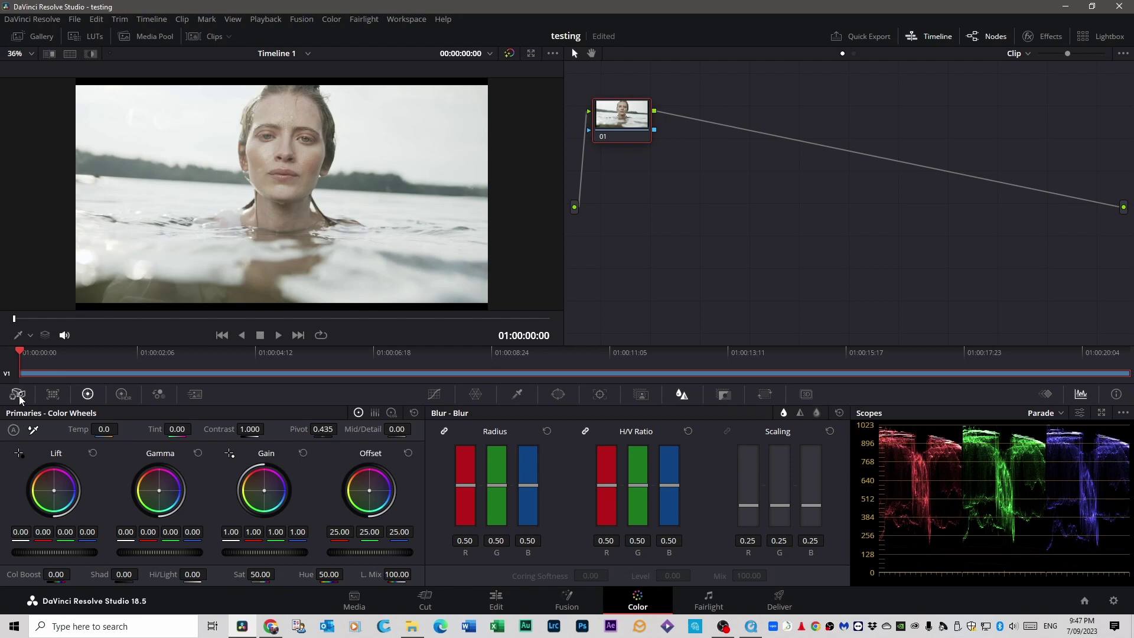
{"action": "left_click", "coordinate": [19, 397]}
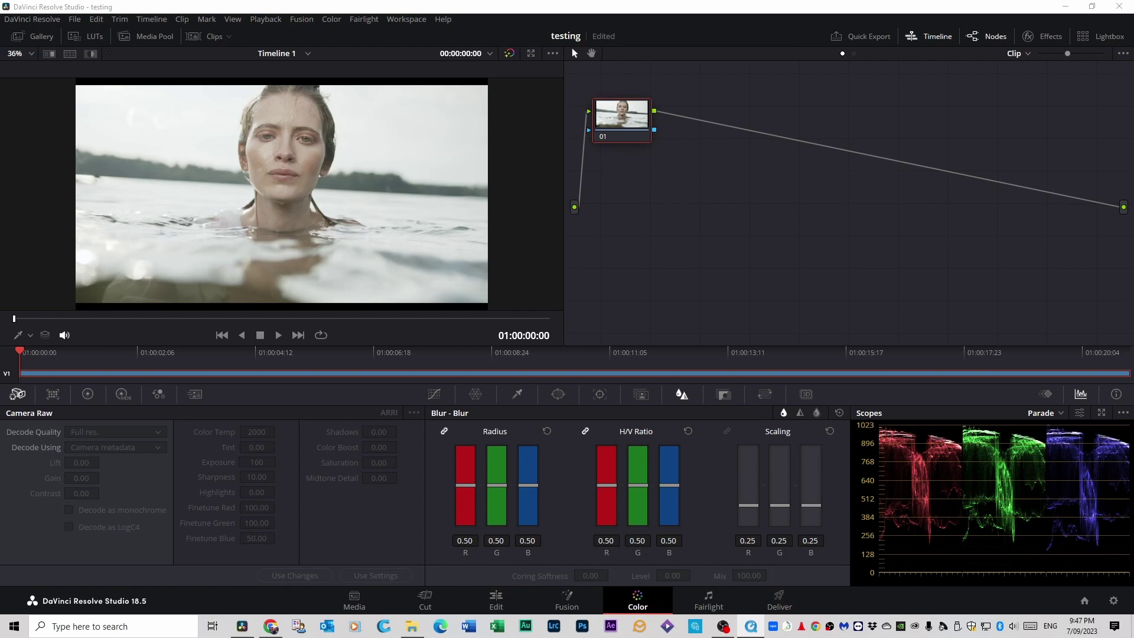
From the Clips strip, set the water clip's Input Color Space to a Sony profile.
{"action": "left_click", "coordinate": [217, 37]}
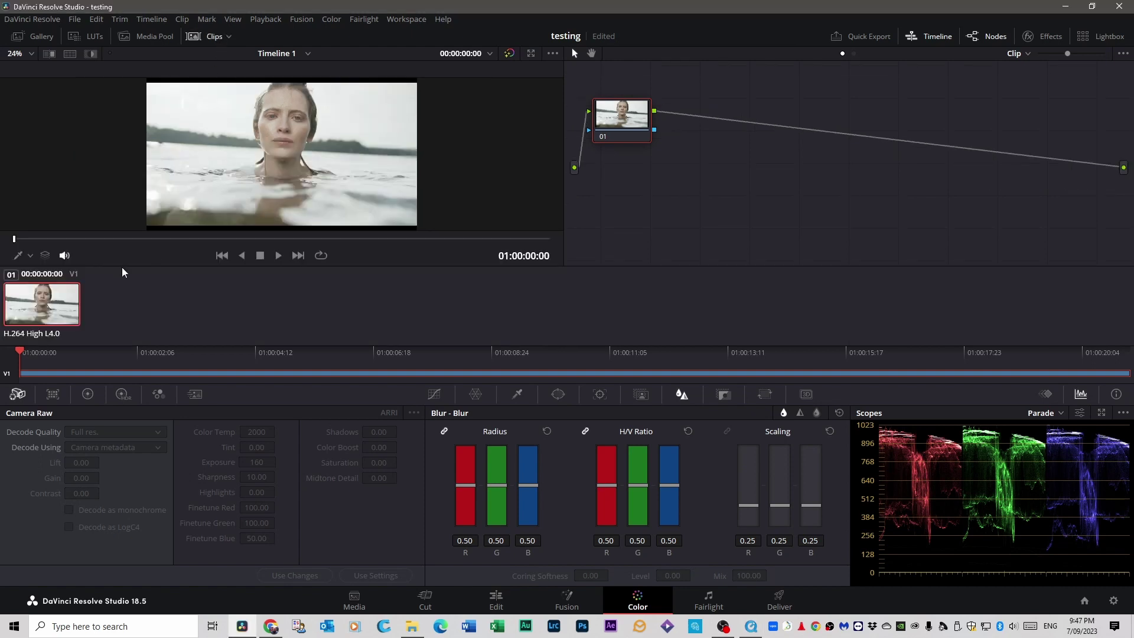
{"action": "right_click", "coordinate": [58, 311]}
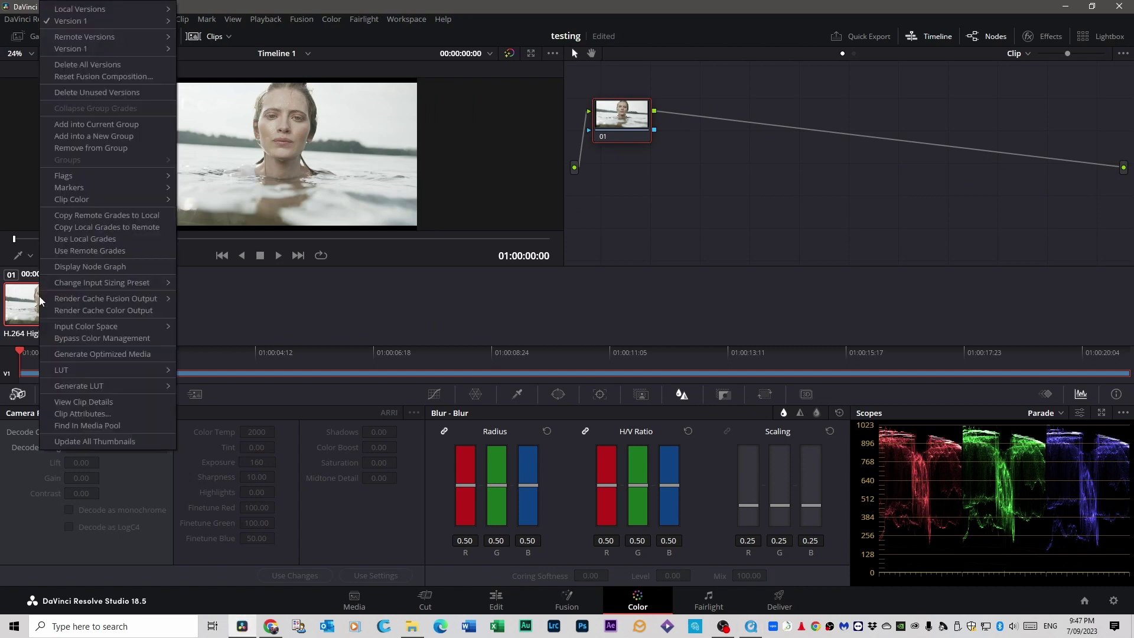
{"action": "mouse_move", "coordinate": [76, 328]}
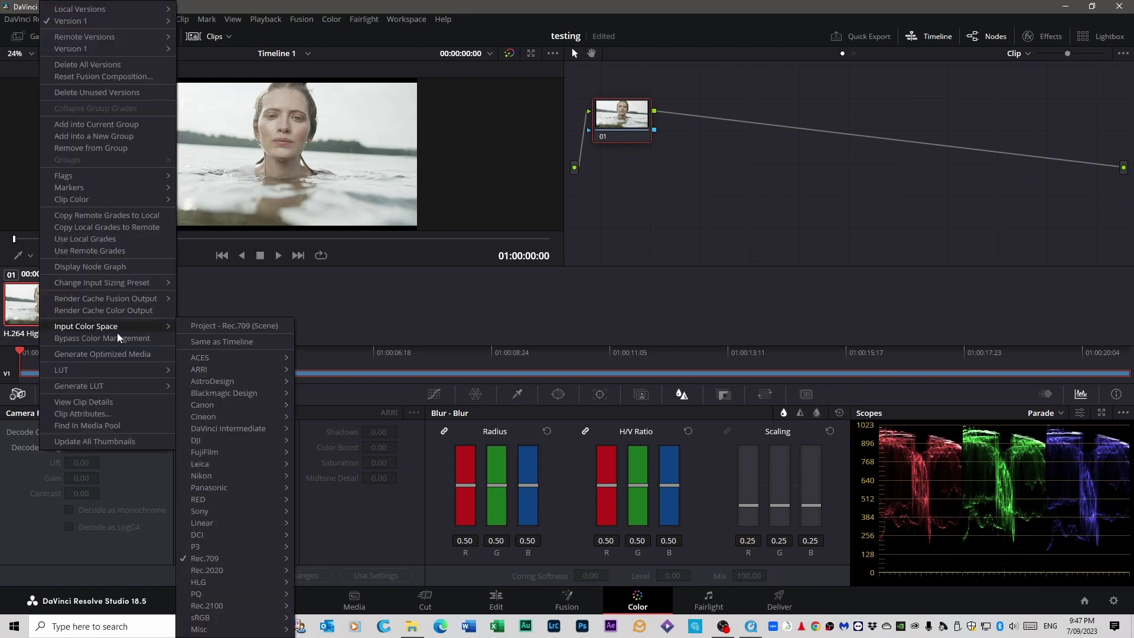
{"action": "mouse_move", "coordinate": [216, 515]}
{"action": "left_click", "coordinate": [325, 516]}
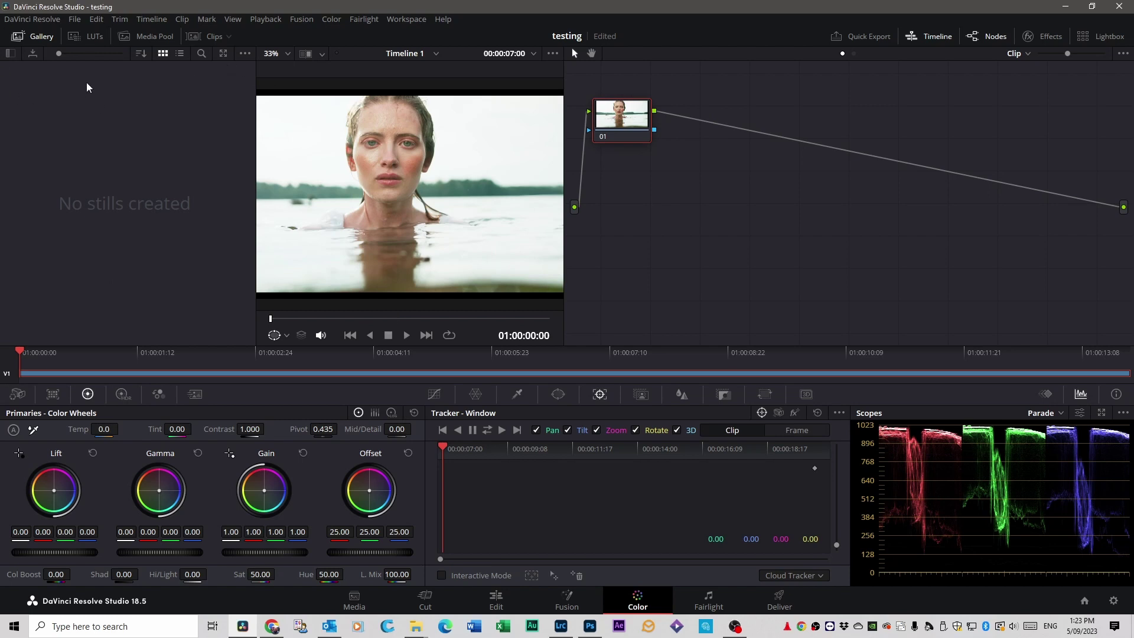
Open the LUTs browser's Film Looks folder and browse to the Rec709 Kodak 2383 D65 look.
{"action": "left_click", "coordinate": [92, 37]}
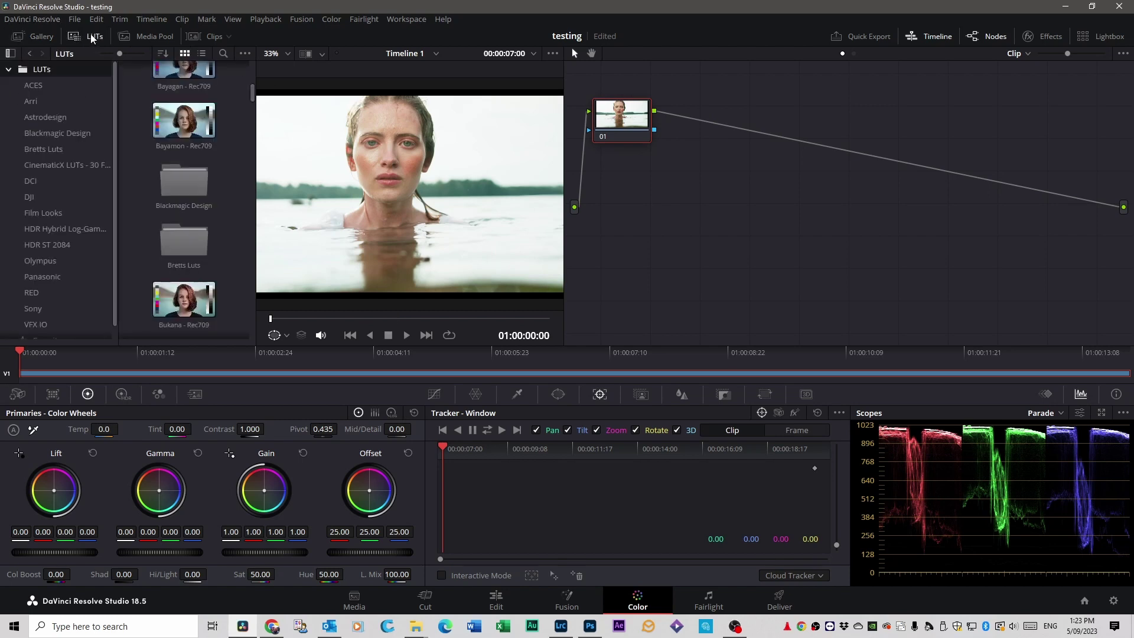
{"action": "left_click", "coordinate": [47, 213]}
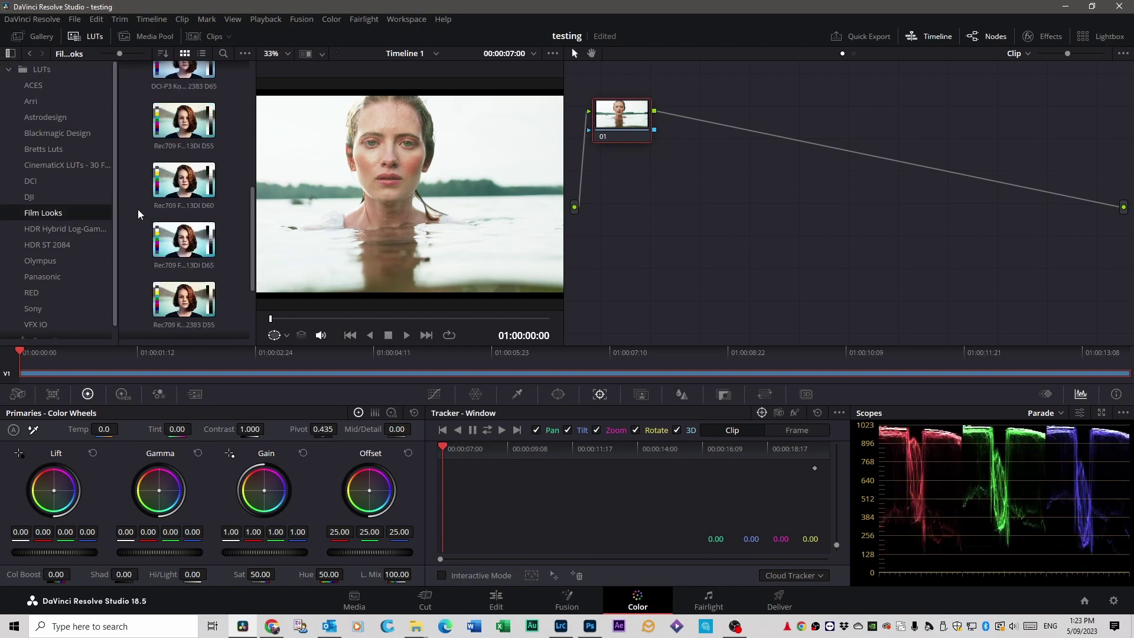
{"action": "scroll", "coordinate": [132, 144], "scroll_direction": "up", "scroll_amount": 2}
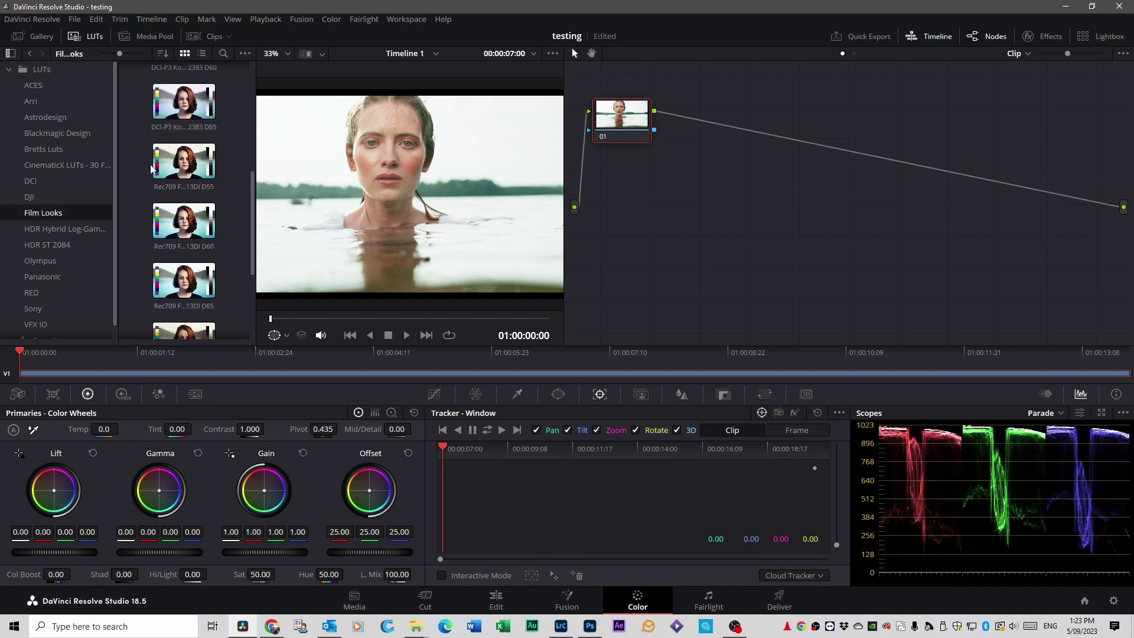
{"action": "scroll", "coordinate": [144, 192], "scroll_direction": "up", "scroll_amount": 1}
{"action": "scroll", "coordinate": [128, 219], "scroll_direction": "down", "scroll_amount": 3}
{"action": "scroll", "coordinate": [128, 219], "scroll_direction": "up", "scroll_amount": 2}
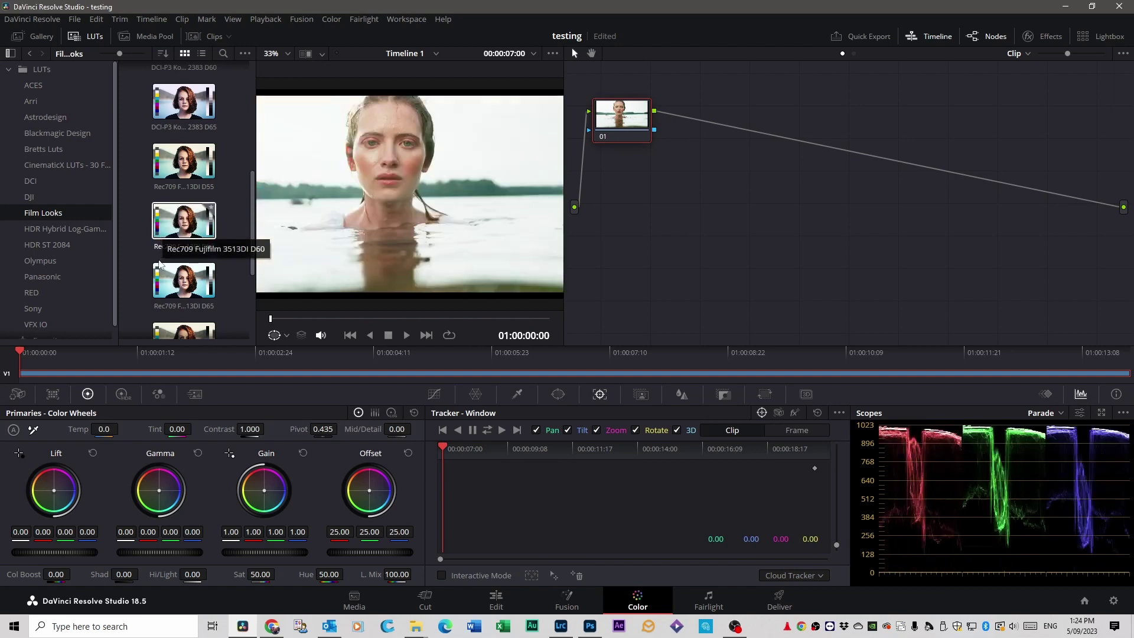
{"action": "scroll", "coordinate": [158, 282], "scroll_direction": "down", "scroll_amount": 1}
{"action": "scroll", "coordinate": [158, 282], "scroll_direction": "down", "scroll_amount": 1}
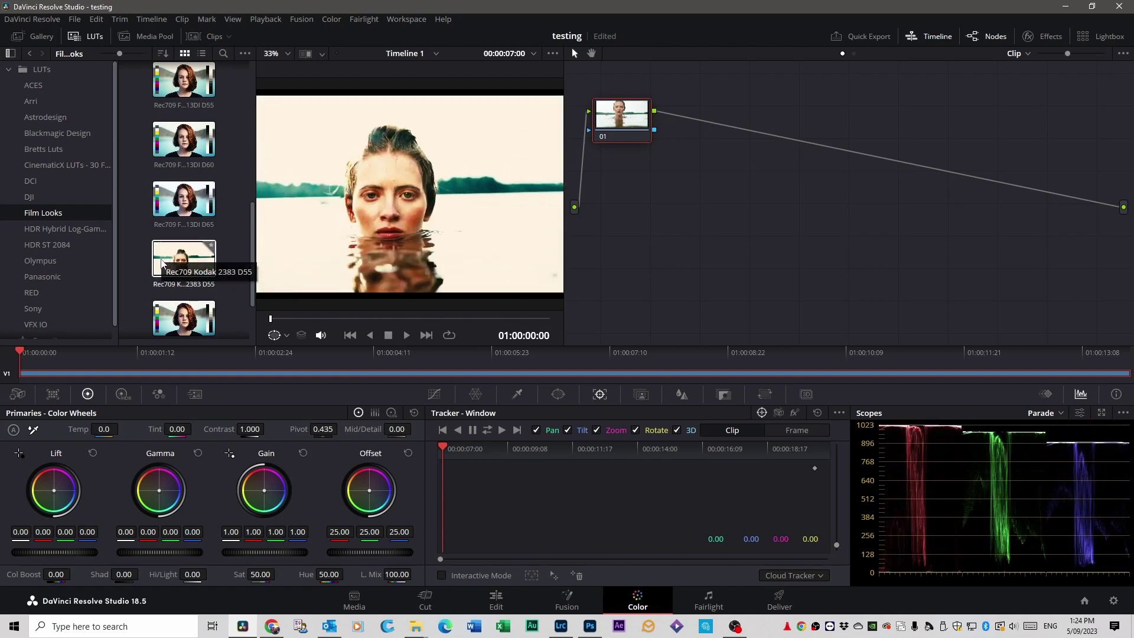
{"action": "scroll", "coordinate": [160, 266], "scroll_direction": "down", "scroll_amount": 1}
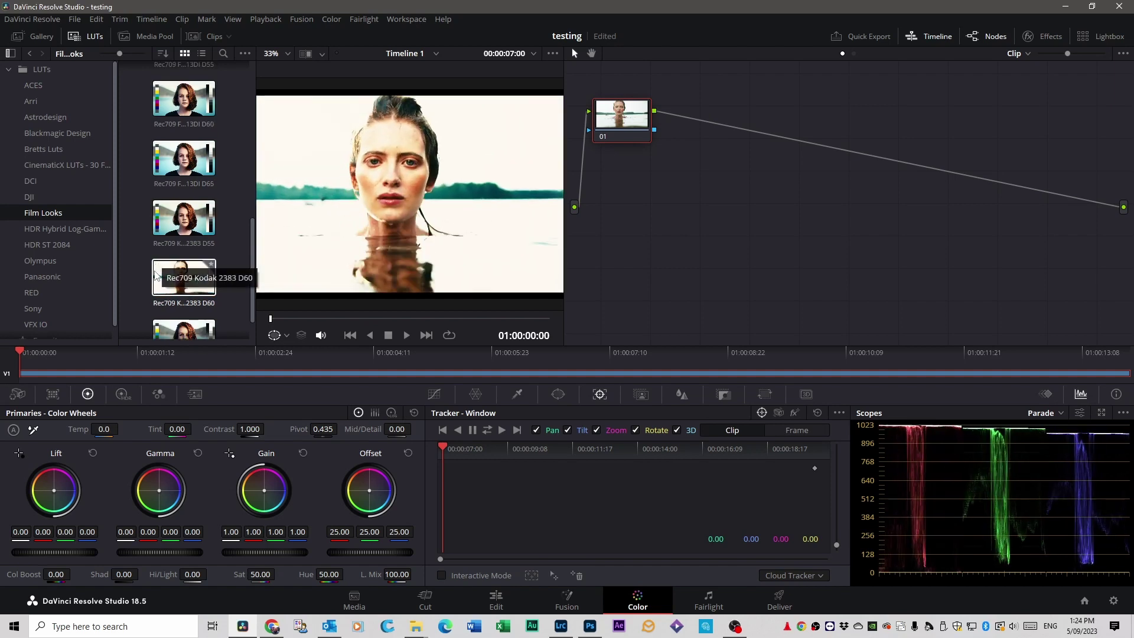
{"action": "scroll", "coordinate": [157, 277], "scroll_direction": "down", "scroll_amount": 1}
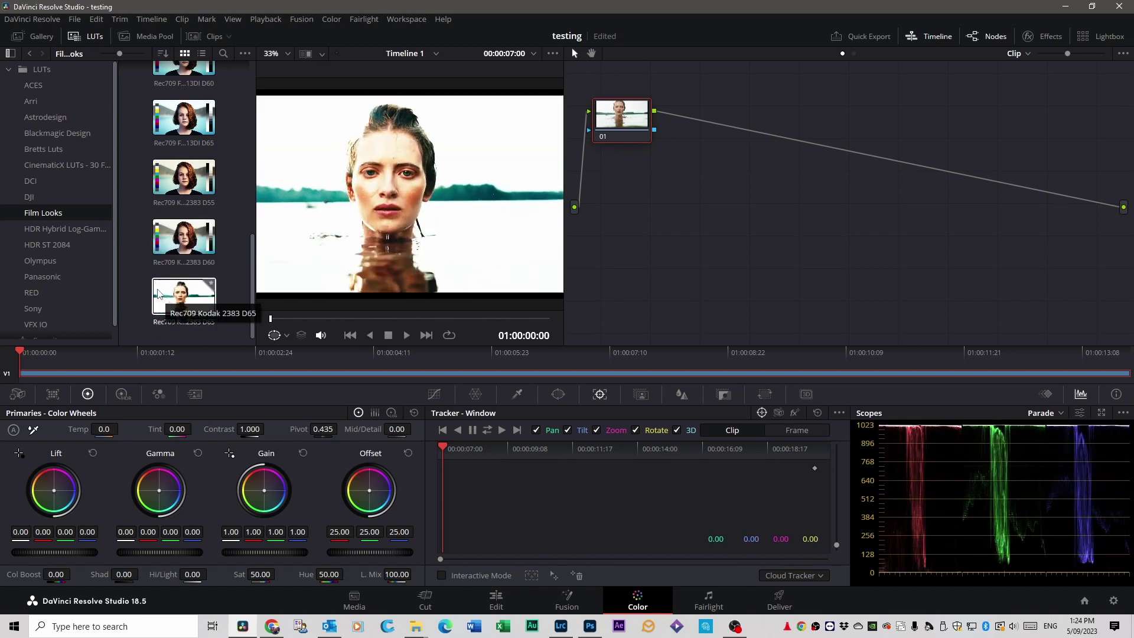
{"action": "double_click", "coordinate": [158, 293]}
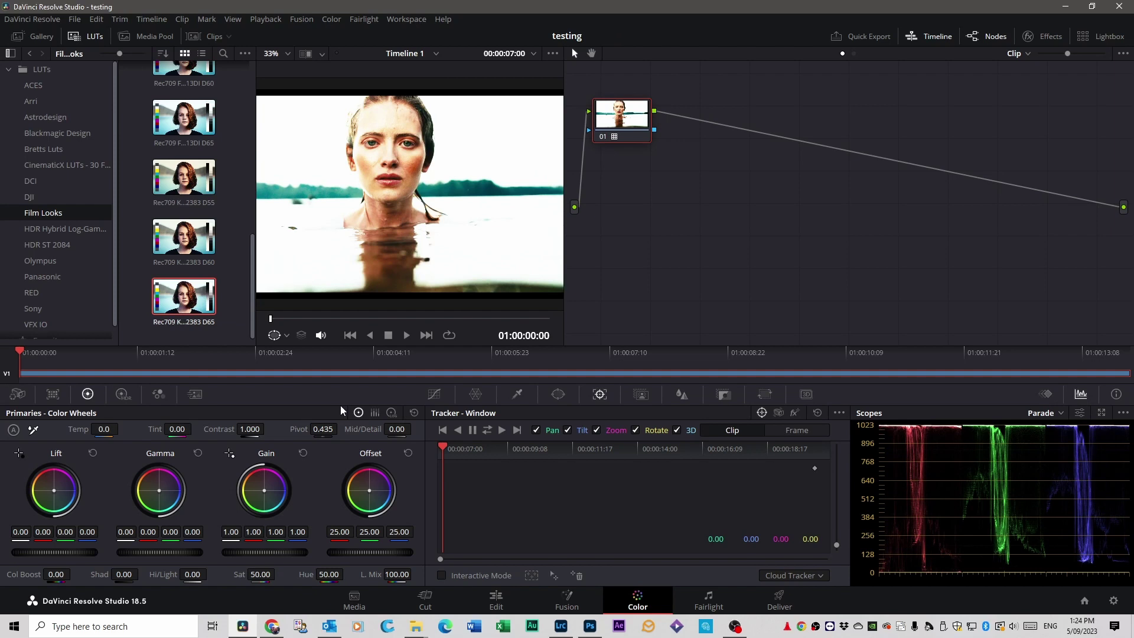
{"action": "key", "text": "space"}
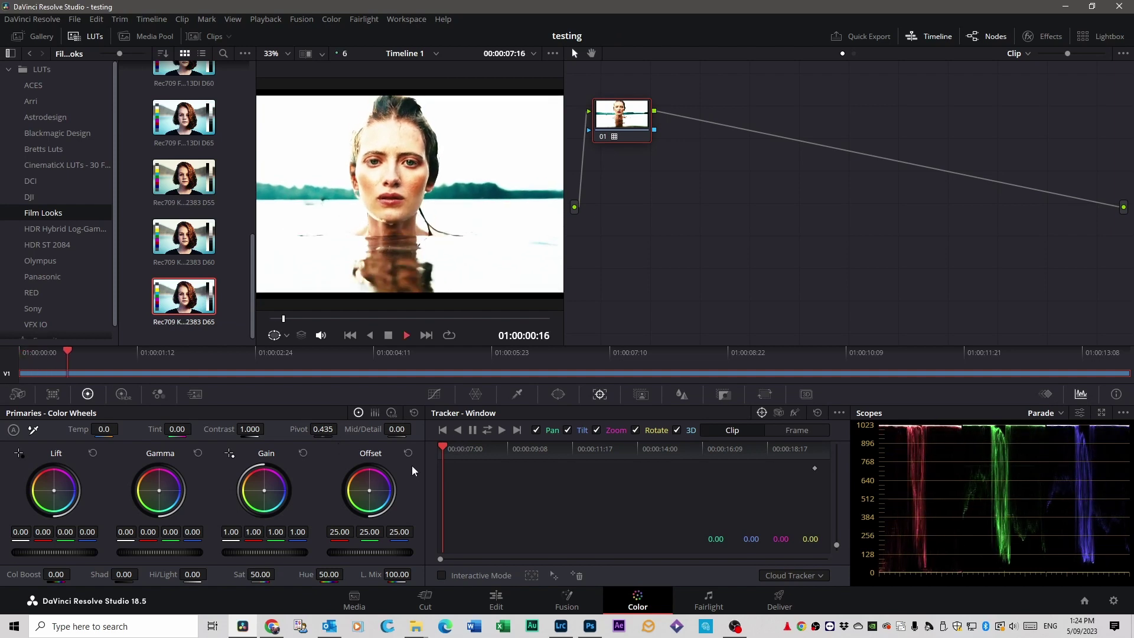
{"action": "key", "text": "space"}
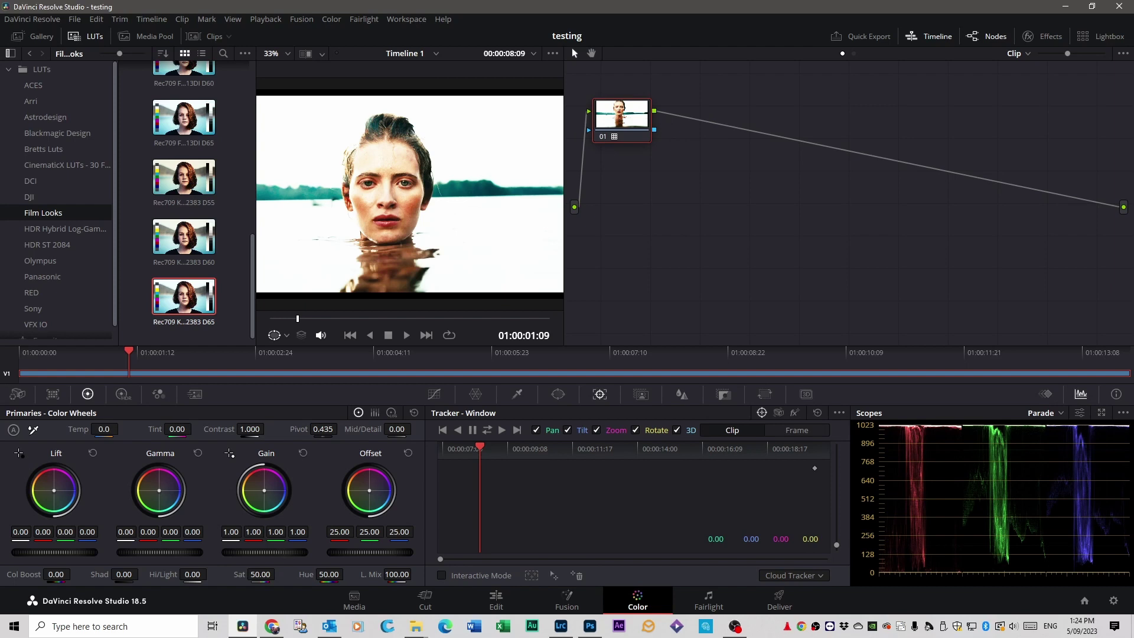
Set Gain 0.72, Lift 0.01, Offset 23.50, Shadows 85 and Saturation 43.20, then play back.
{"action": "left_click_drag", "start_coordinate": [285, 551], "coordinate": [238, 551]}
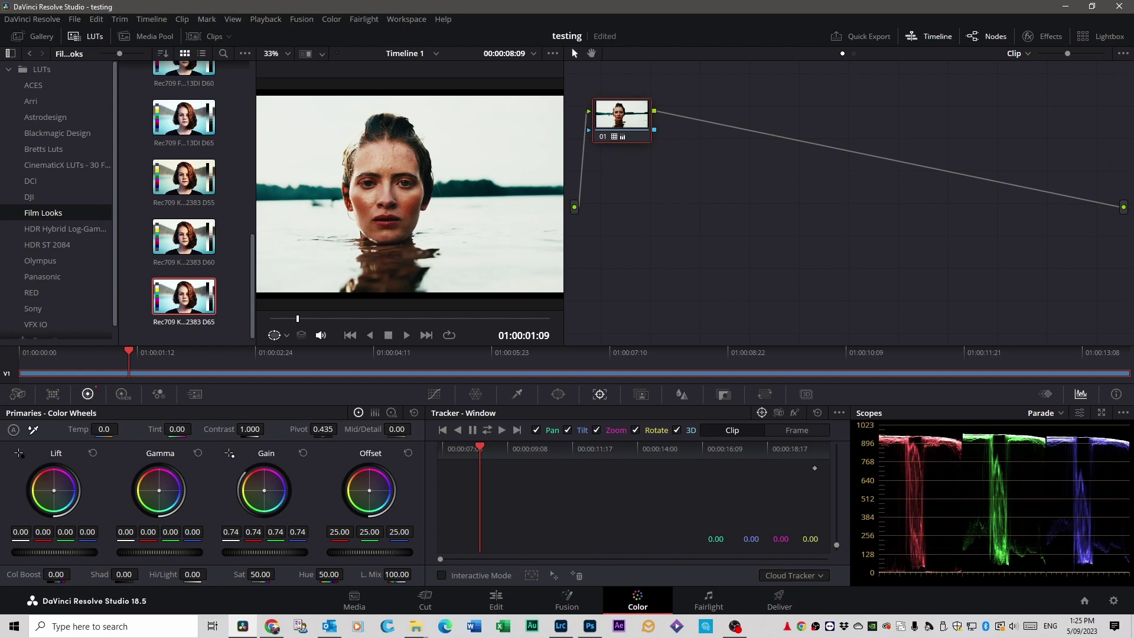
{"action": "left_click_drag", "start_coordinate": [124, 574], "coordinate": [141, 574]}
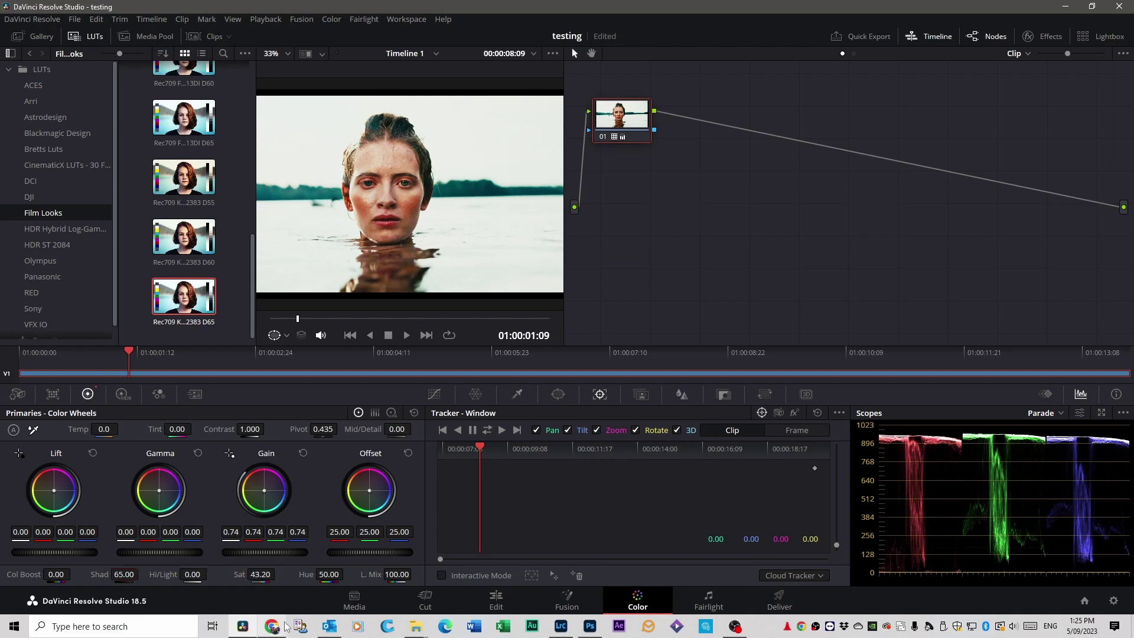
{"action": "mouse_move", "coordinate": [285, 626]}
{"action": "left_click_drag", "start_coordinate": [239, 574], "coordinate": [228, 574]}
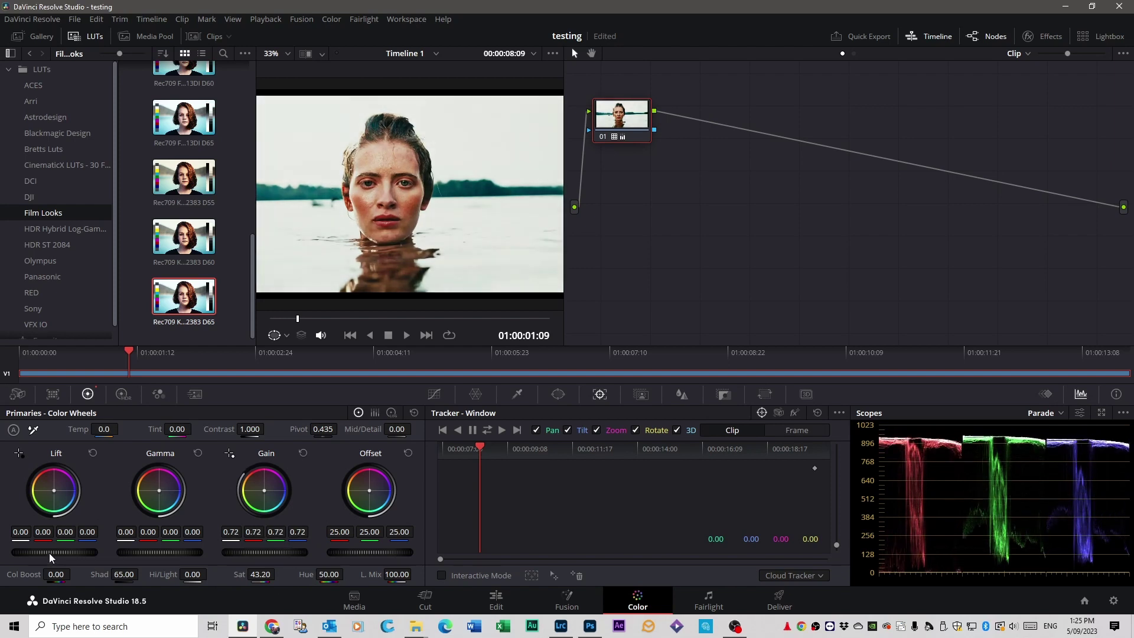
{"action": "left_click_drag", "start_coordinate": [55, 552], "coordinate": [58, 552]}
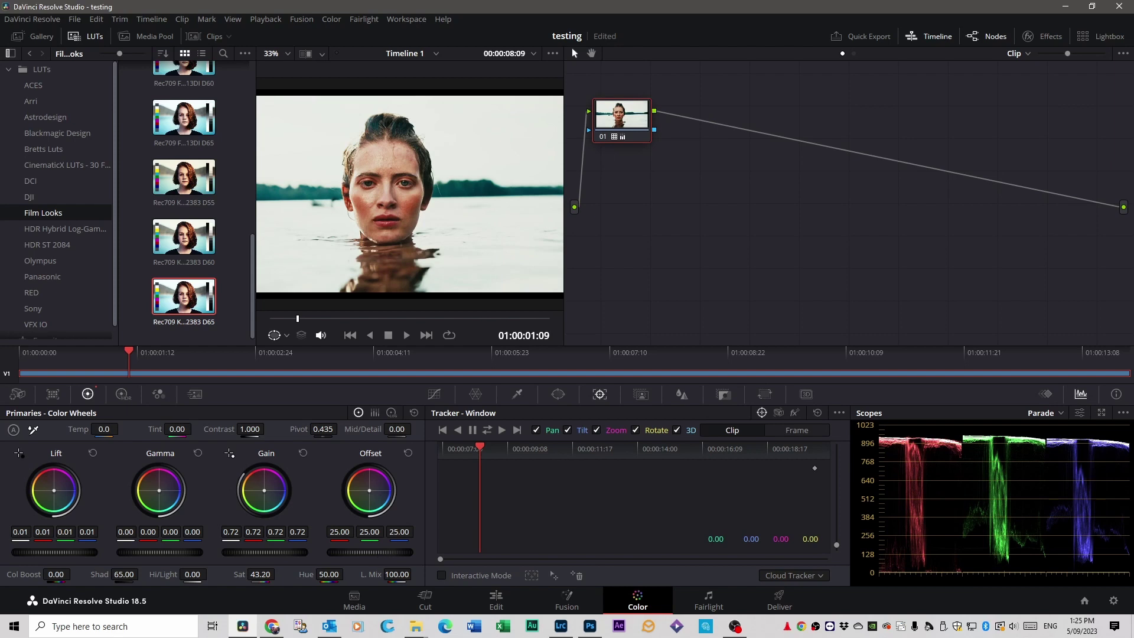
{"action": "mouse_move", "coordinate": [369, 552]}
{"action": "left_mouse_down"}
{"action": "mouse_move", "coordinate": [360, 553]}
{"action": "mouse_move", "coordinate": [387, 552]}
{"action": "mouse_move", "coordinate": [362, 552]}
{"action": "left_mouse_up"}
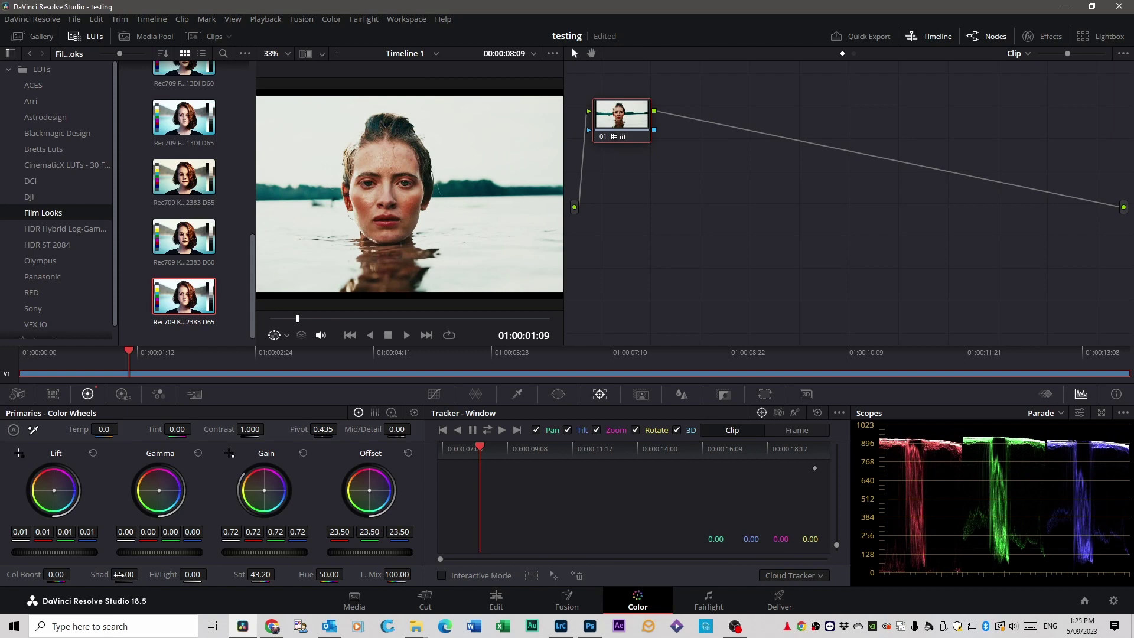
{"action": "left_click_drag", "start_coordinate": [116, 574], "coordinate": [142, 574]}
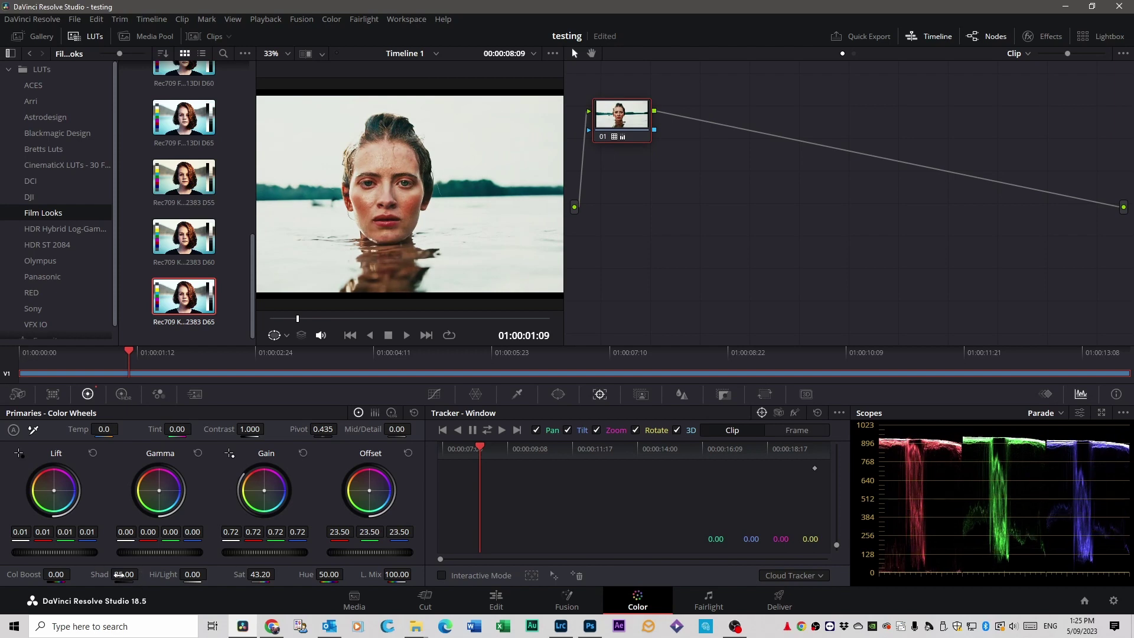
{"action": "key", "text": "space"}
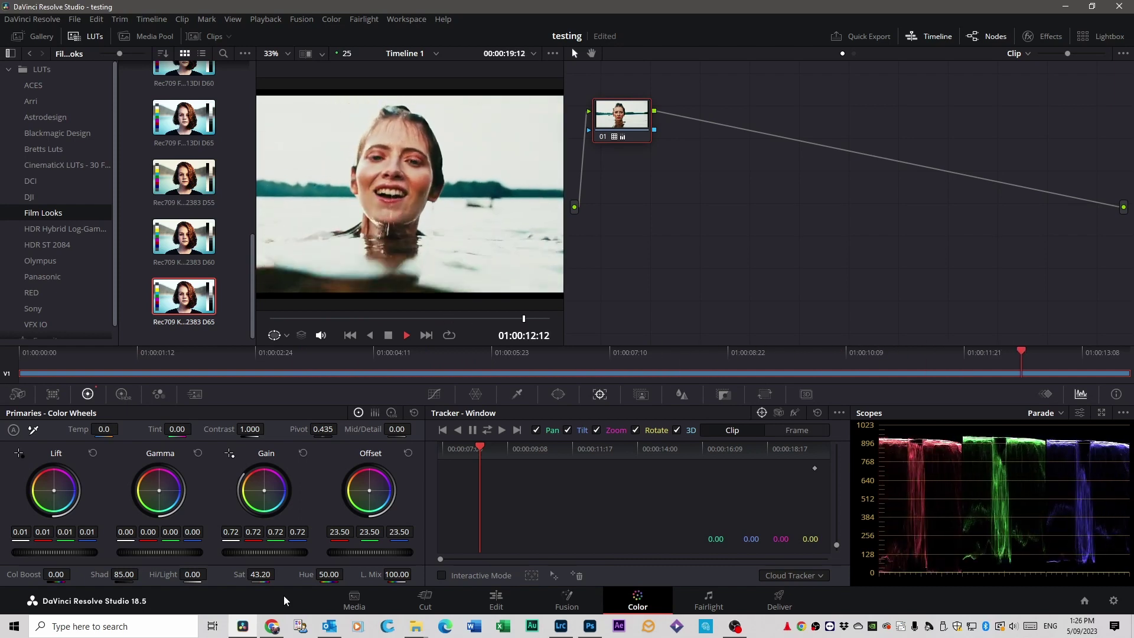
On the Edit page, move the playhead near the start and show the ungraded source beside the graded timeline.
{"action": "left_click", "coordinate": [496, 602]}
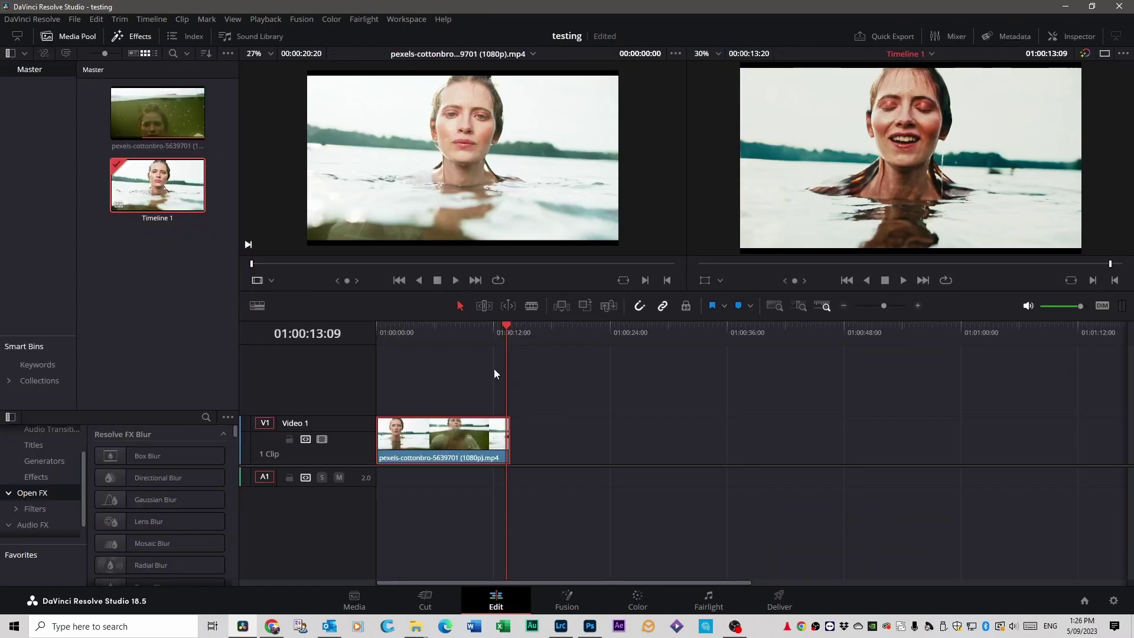
{"action": "left_click_drag", "start_coordinate": [508, 329], "coordinate": [390, 335]}
{"action": "left_click", "coordinate": [423, 264]}
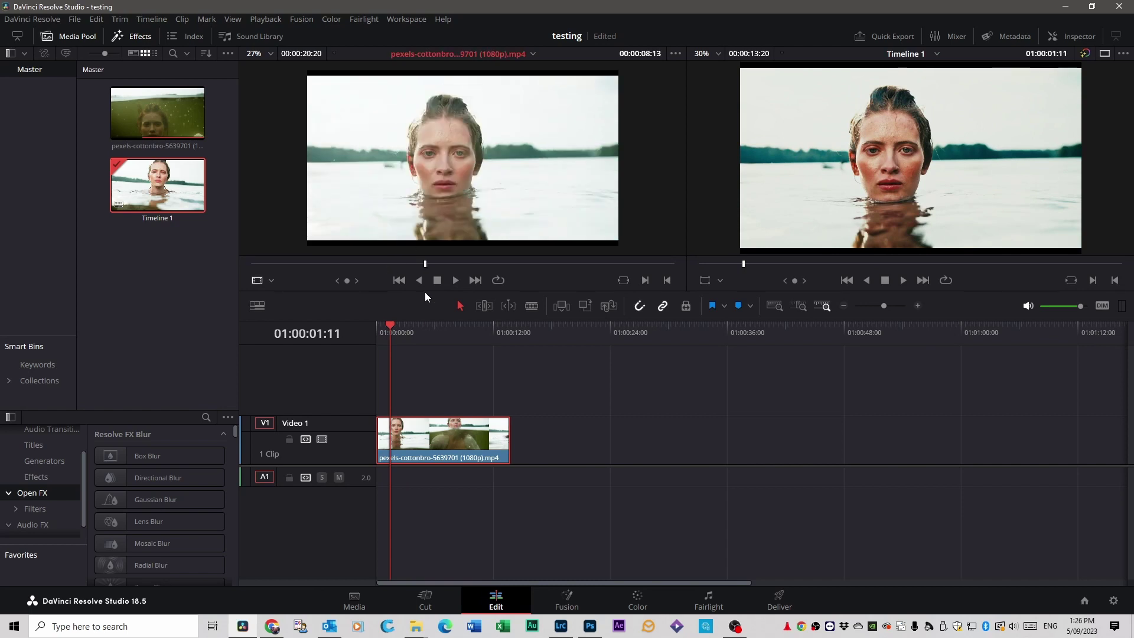